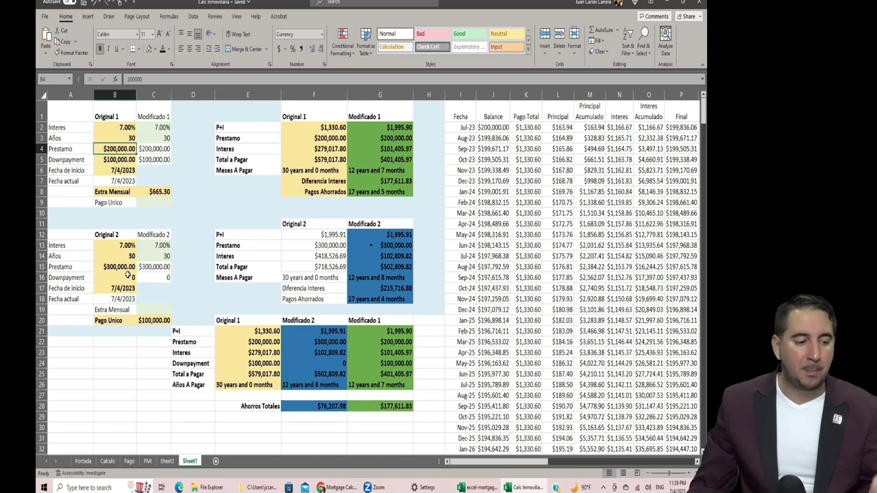
Review the loan inputs for both scenarios, including the interest, Prestamo, Downpayment and Pago Unico cells
left_click(152, 322)
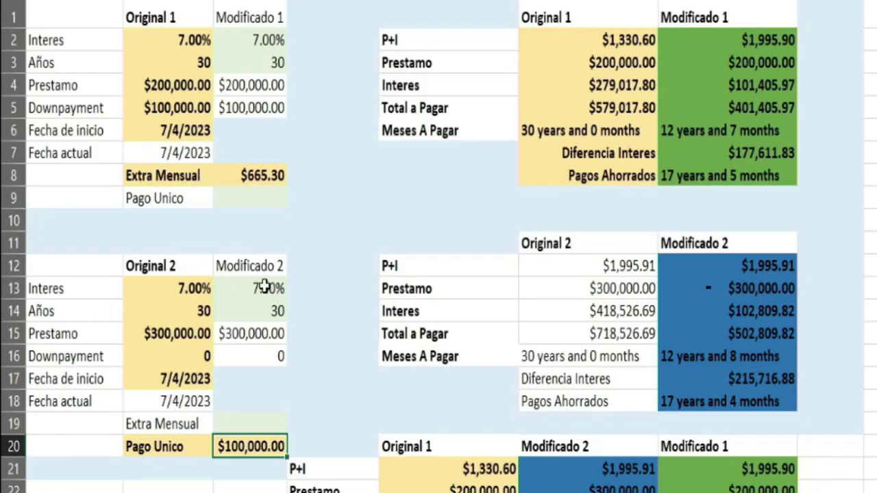
left_click(162, 246)
left_click(268, 43)
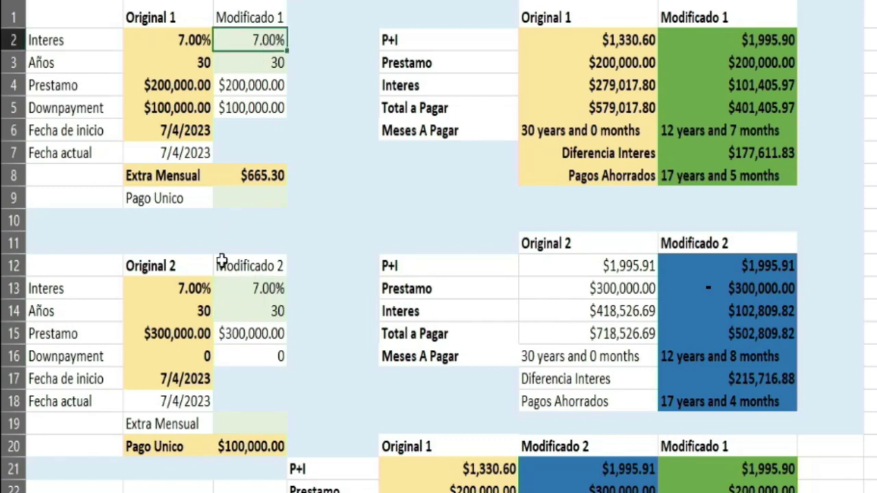
left_click(180, 85)
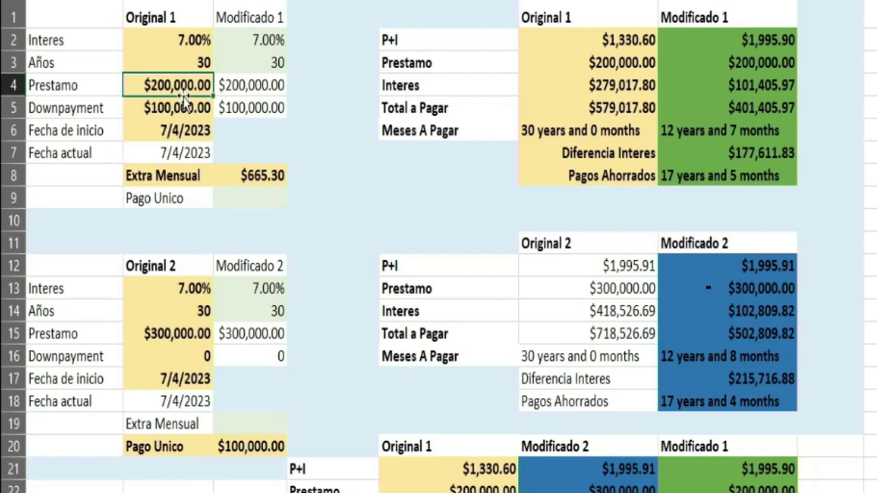
left_click(66, 108)
type("Down Payment")
key("ctrl+Return")
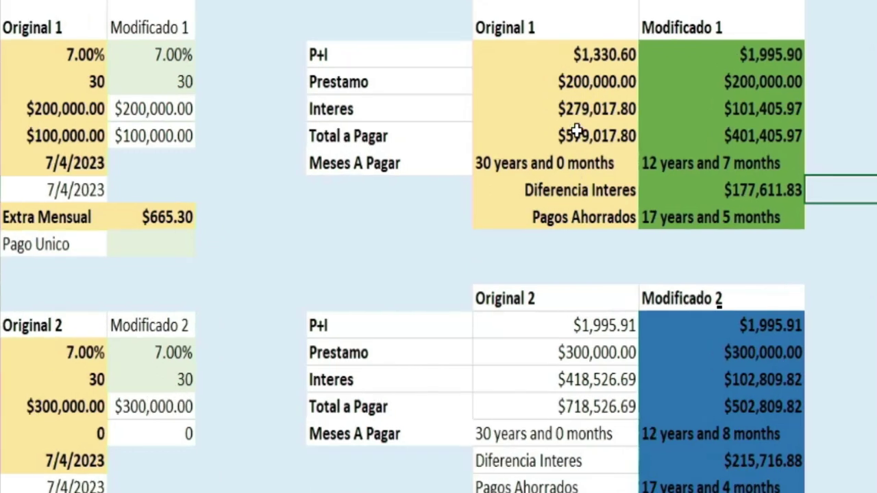
Examine the Original 1 results: P+I, Prestamo, Interes, Total a Pagar and Meses A Pagar
left_click(593, 55)
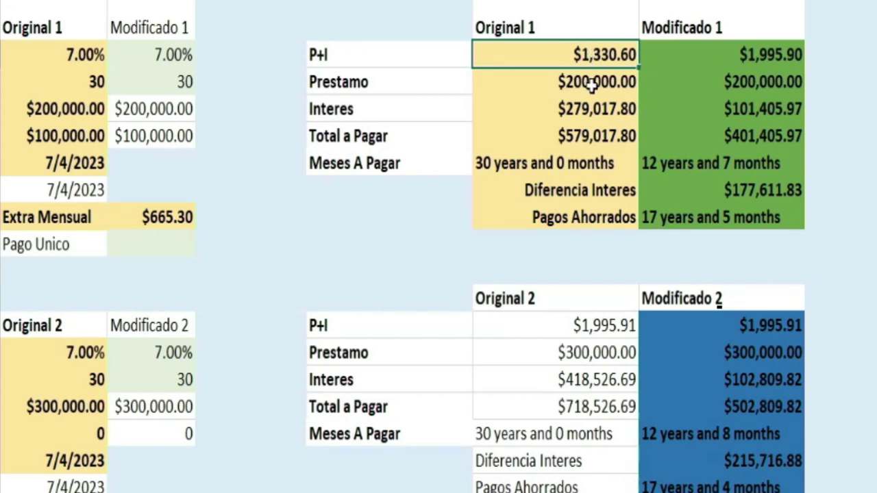
left_click(593, 82)
left_click(604, 49)
left_click(592, 110)
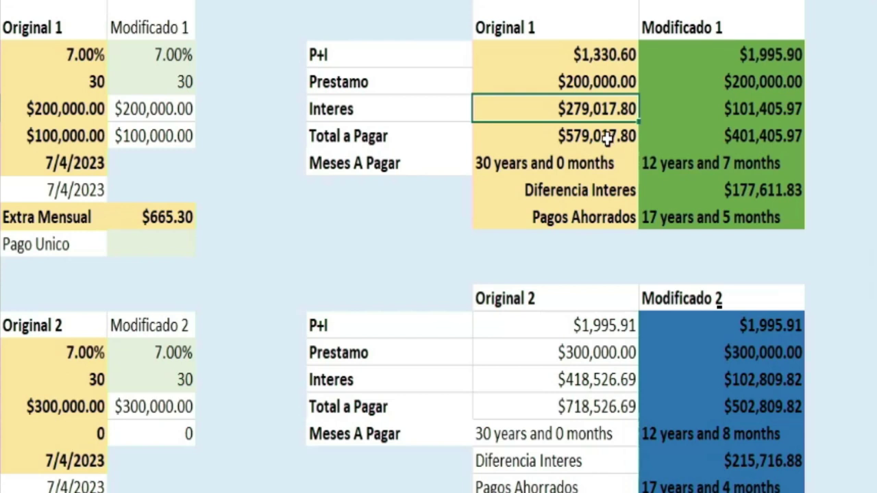
left_click(590, 136)
left_click(600, 81)
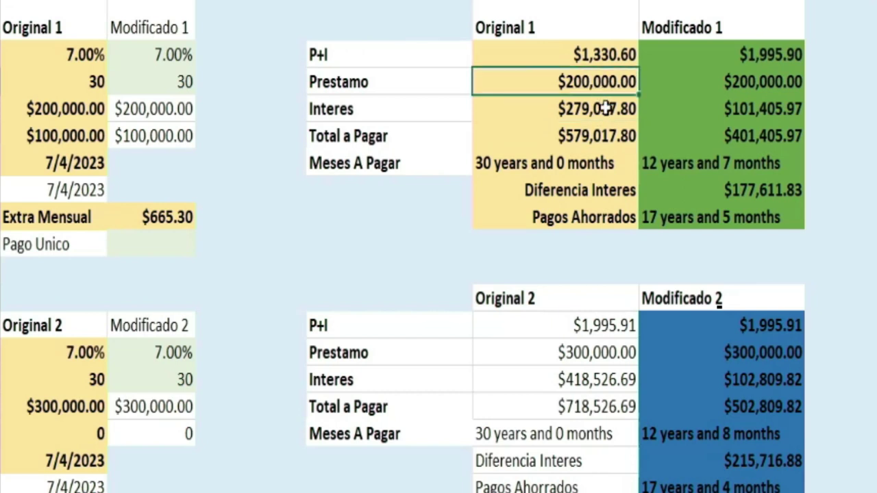
left_click(606, 111)
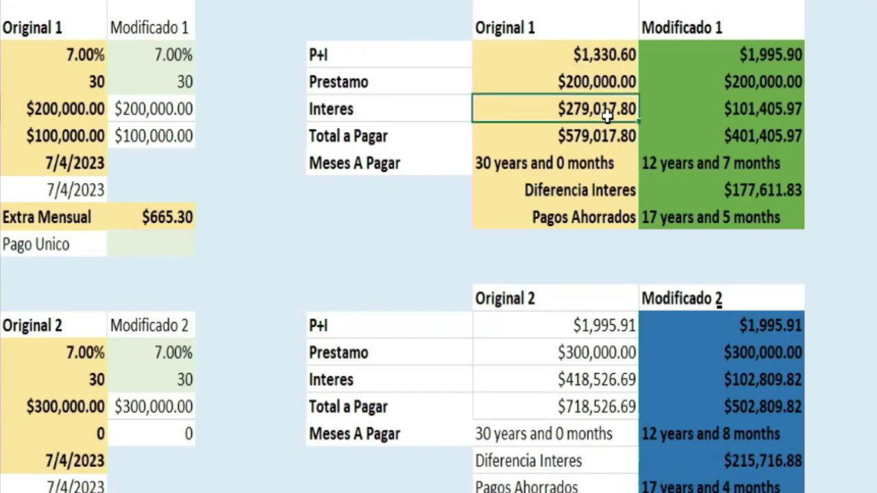
left_click(607, 135)
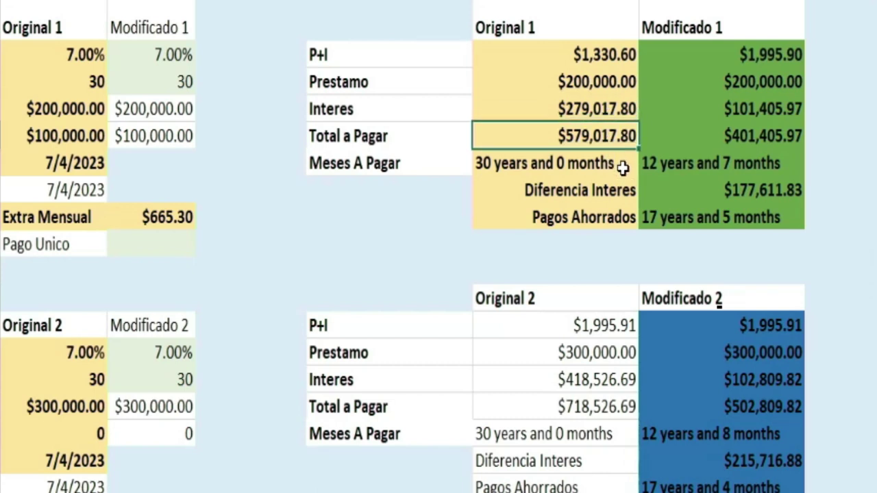
left_click(633, 154)
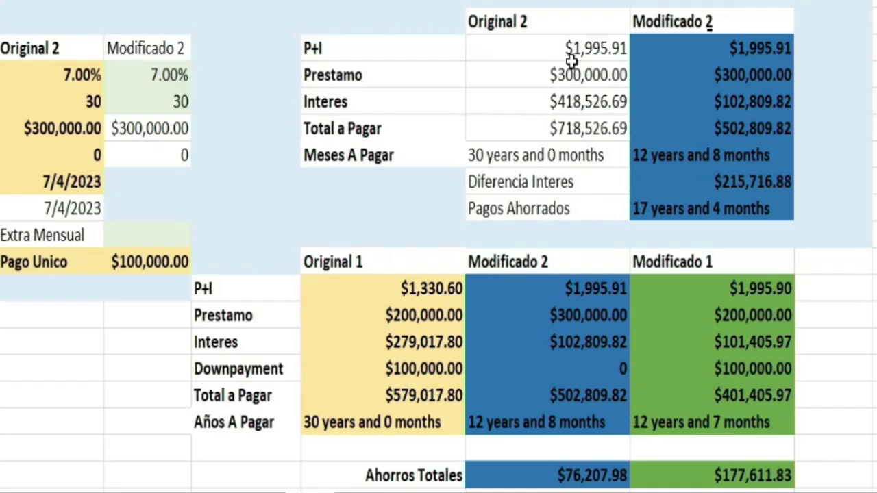
Check the second scenario's loan, Pago Unico and Modificado 2 payment, and compare the Modificado 2 interest with Original 1
left_click(580, 74)
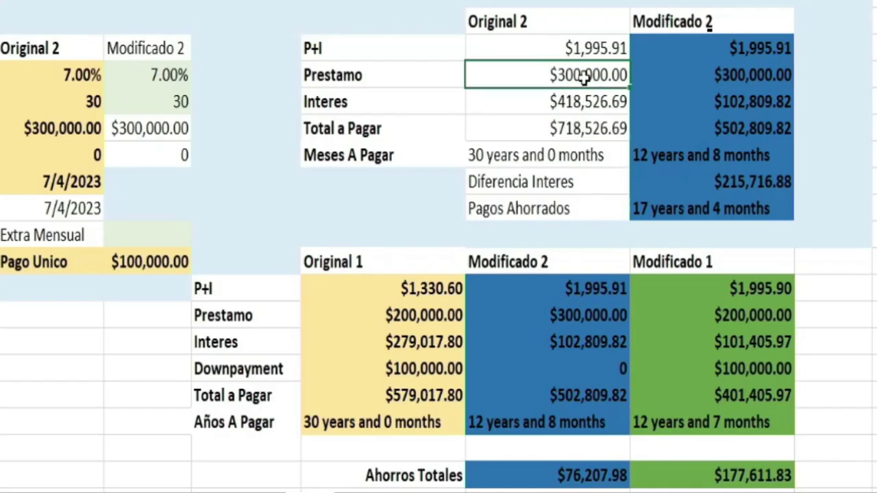
left_click(147, 261)
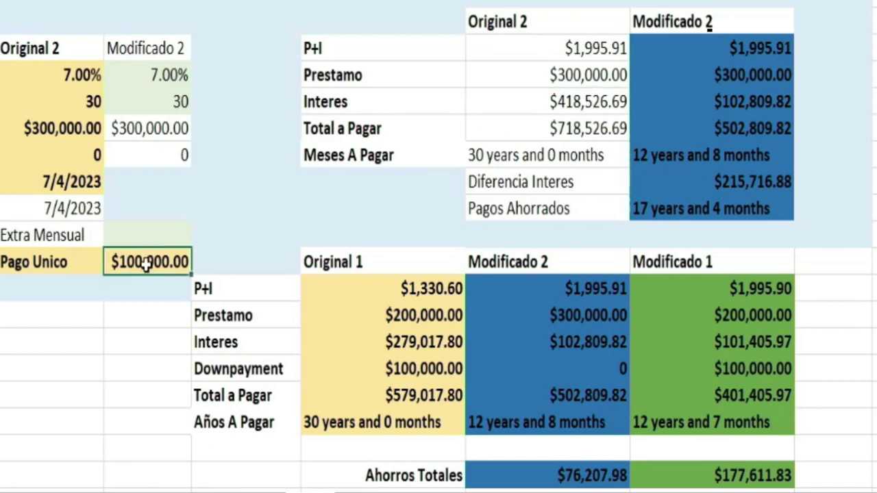
left_click(754, 49)
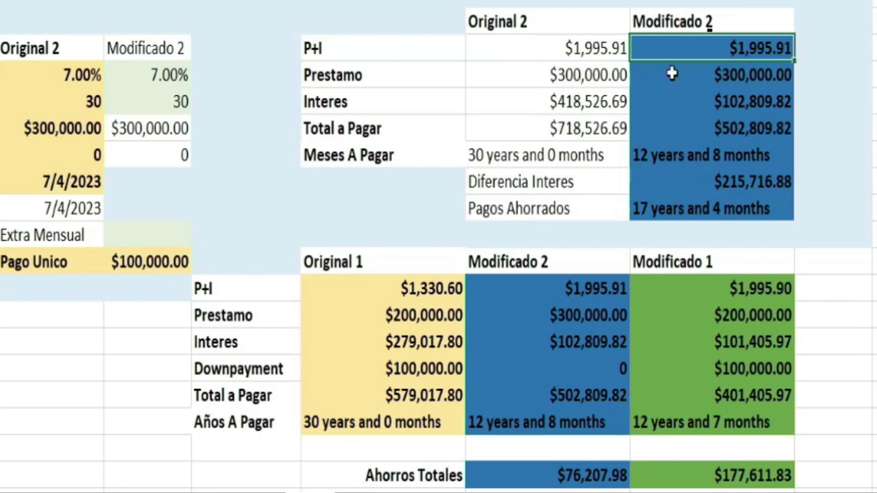
left_click(756, 81)
key("Down")
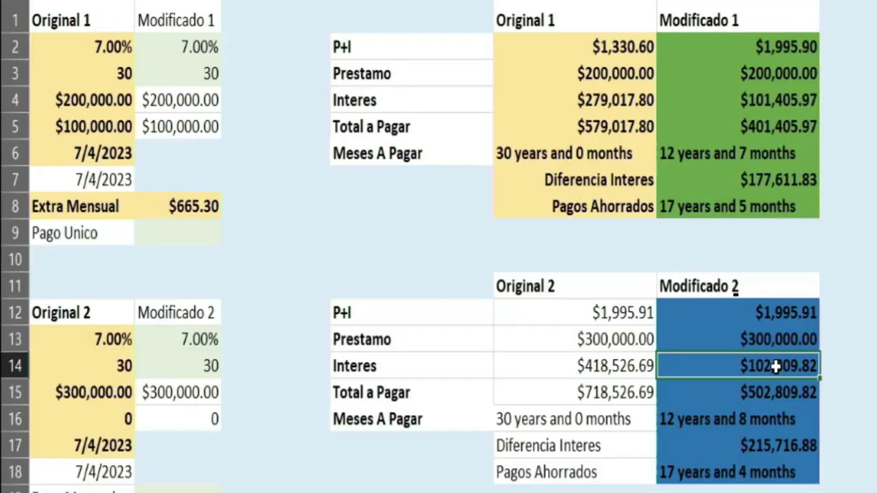
left_click(603, 101)
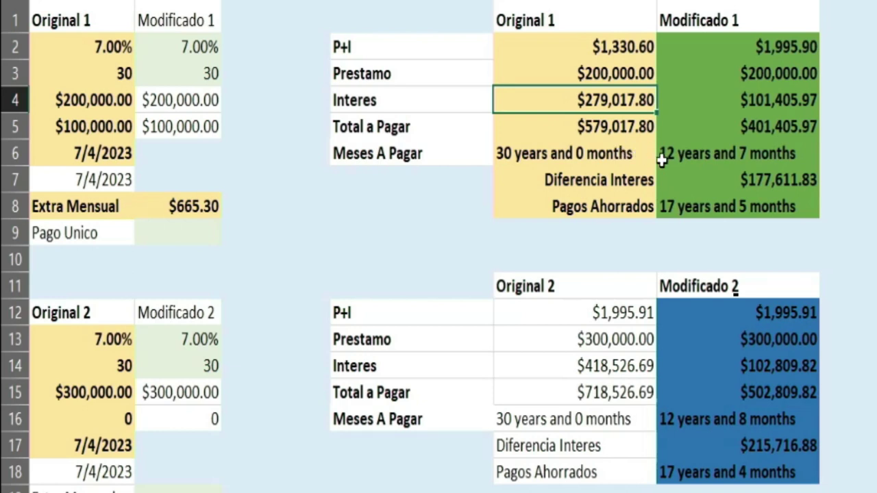
left_click(779, 370)
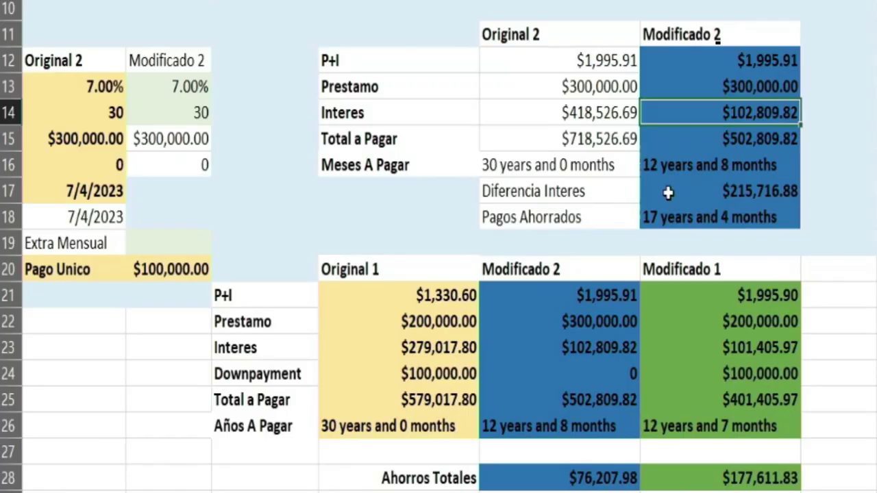
Review Modificado 2's Meses A Pagar, Prestamo, Interes and Total a Pagar alongside its Pago Unico
left_click(667, 171)
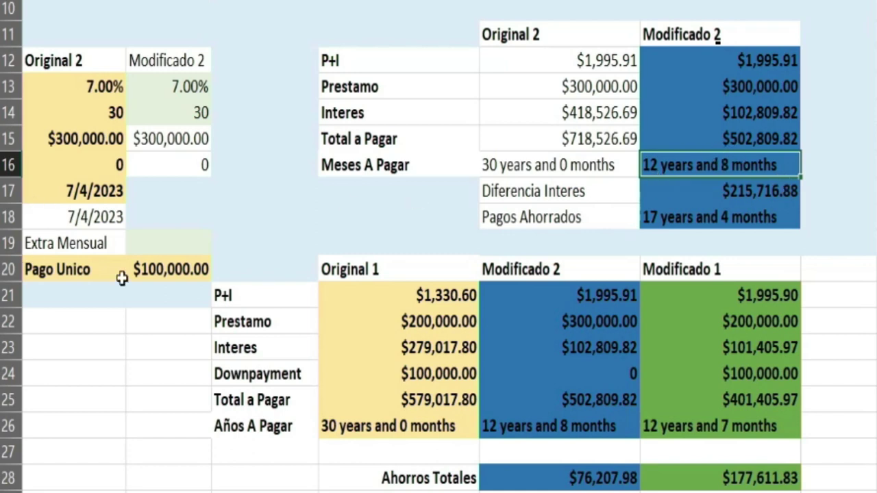
left_click(152, 273)
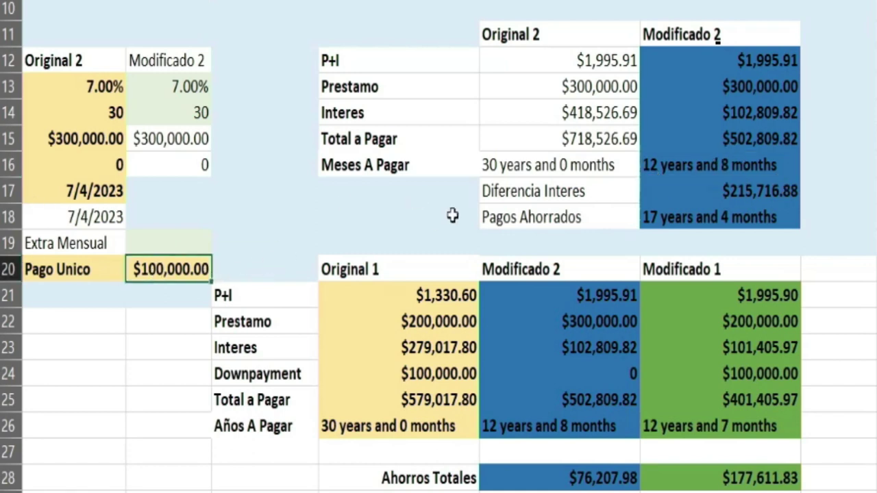
left_click(750, 88)
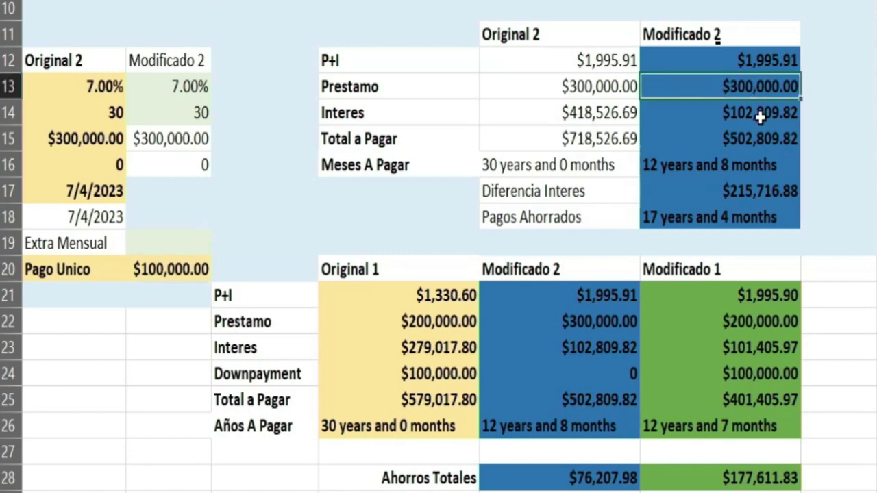
left_click(756, 113)
left_click(758, 142)
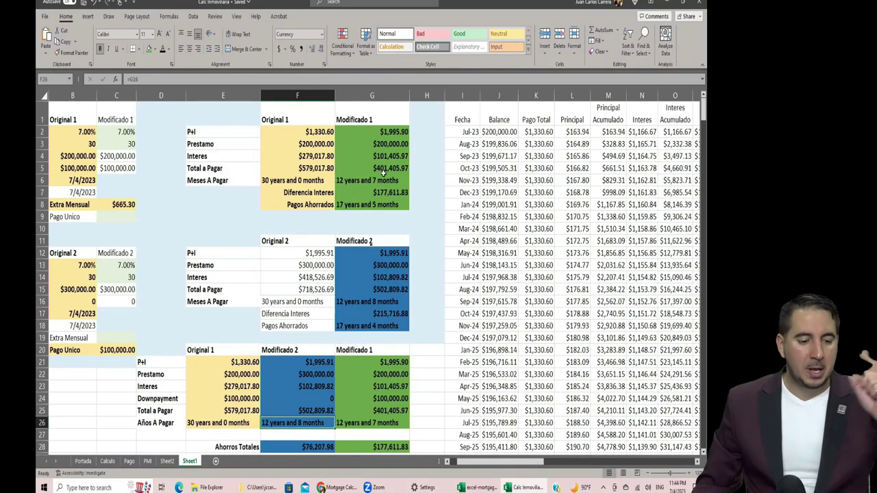
Compare the P+I payment and Prestamo of the second scenario with those of Original 1
left_click(372, 253)
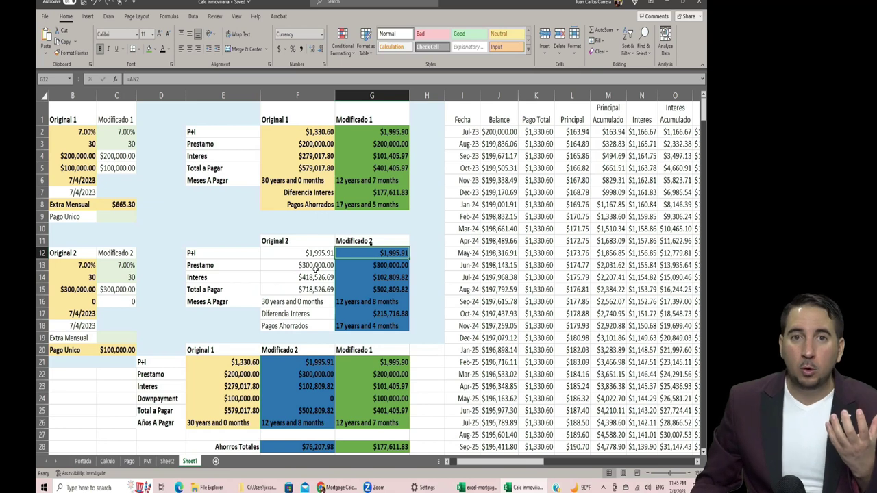
left_click(305, 267)
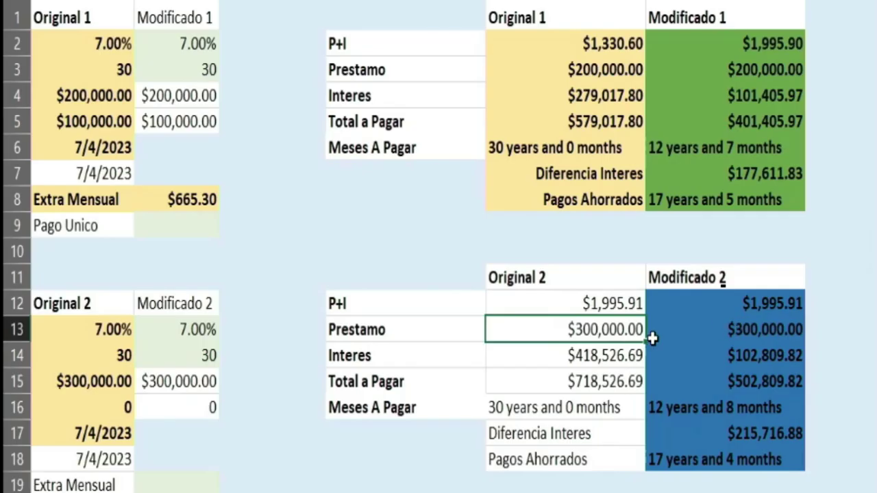
left_click(387, 256)
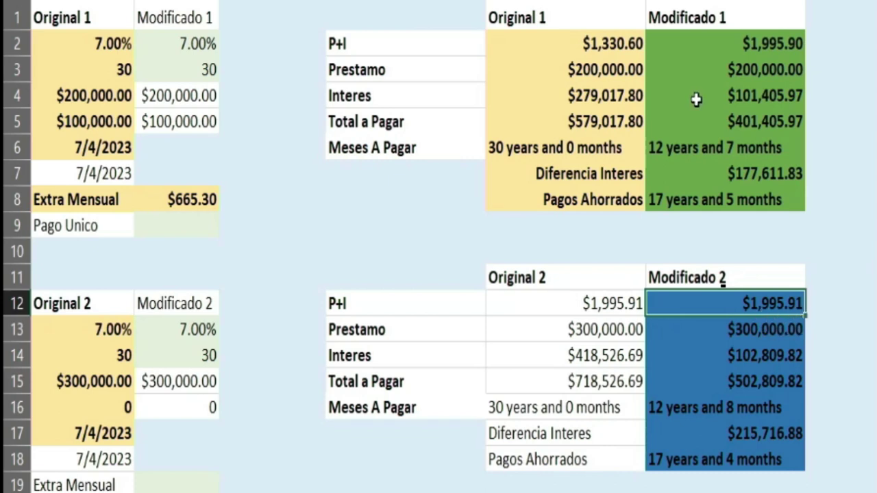
left_click(652, 77)
left_click(599, 77)
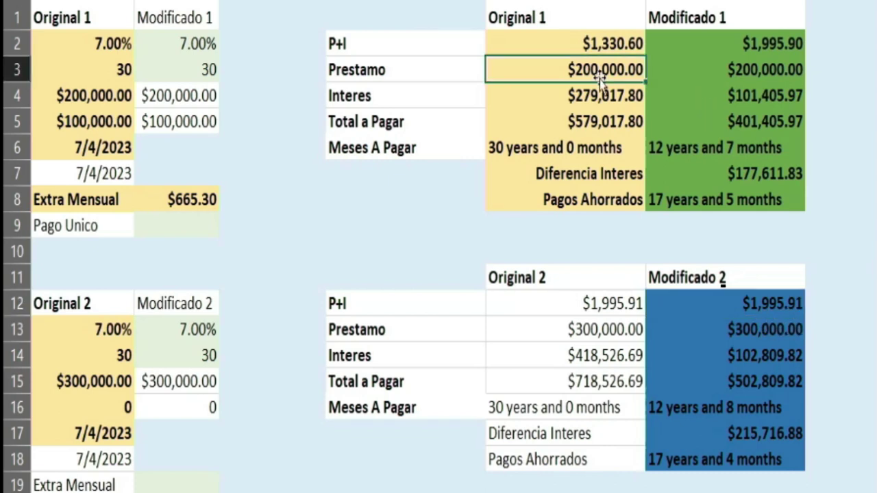
left_click(602, 43)
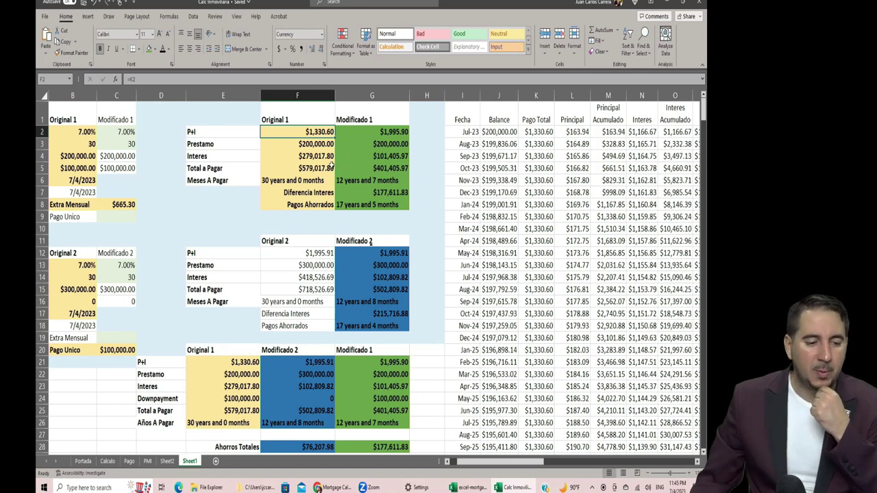
left_click(313, 144)
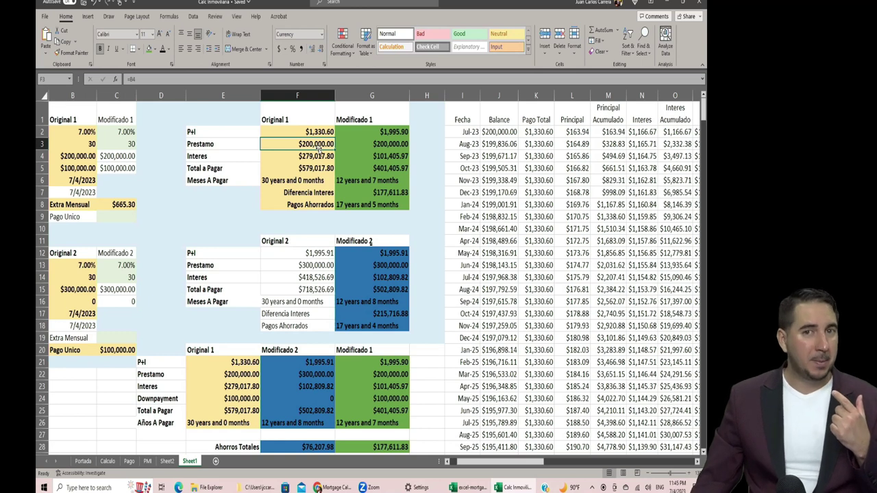
left_click(326, 136)
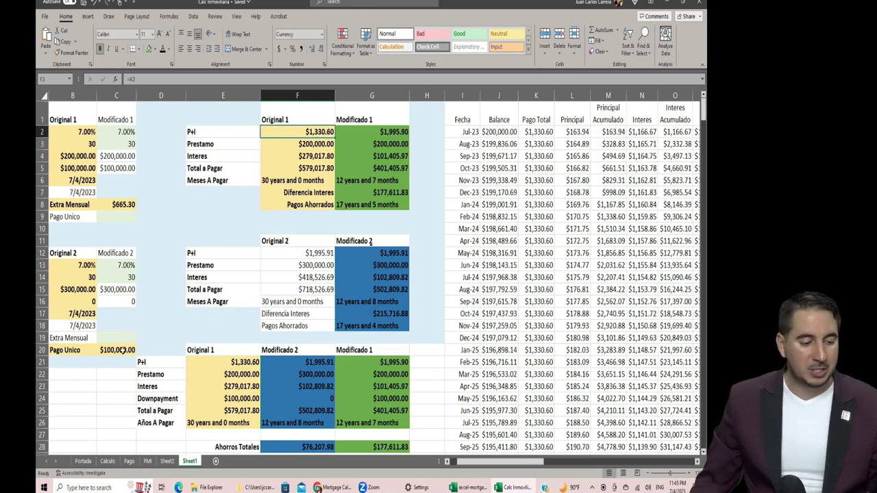
Compare the Pago Unico and Extra Mensual inputs with the P+I payments of Original 1, Modificado 2 and Modificado 1
left_click(121, 350)
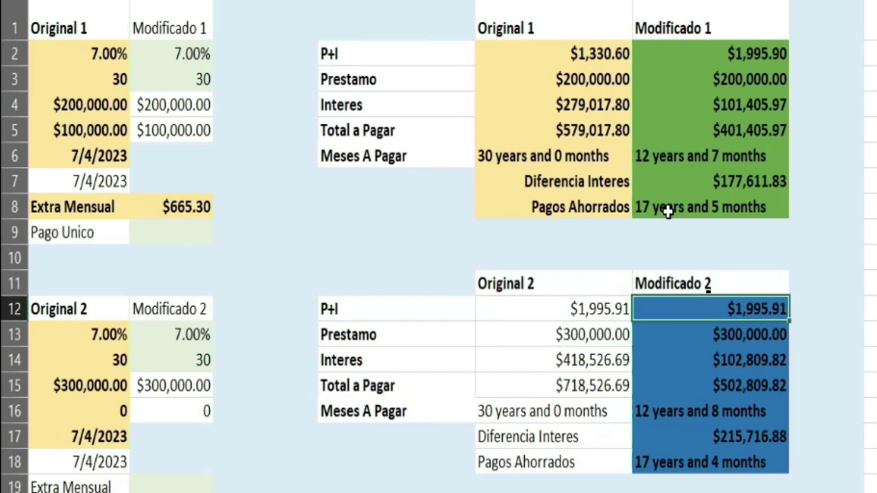
left_click(584, 57)
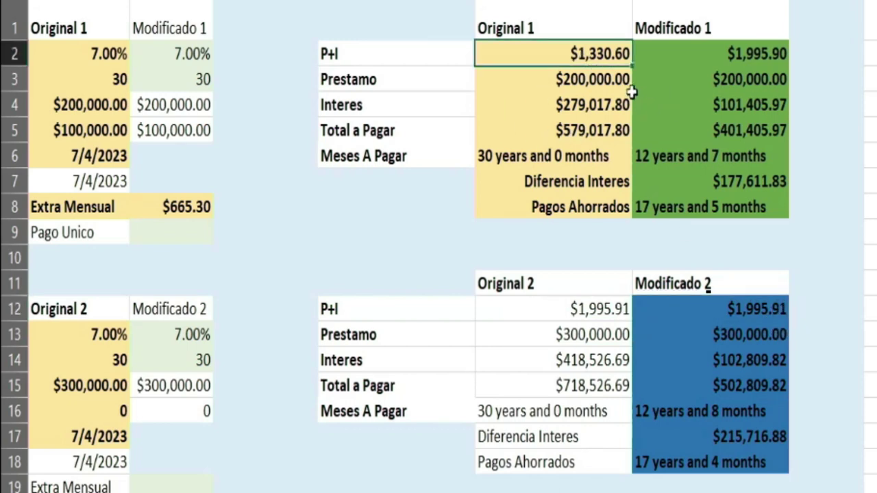
left_click(199, 211)
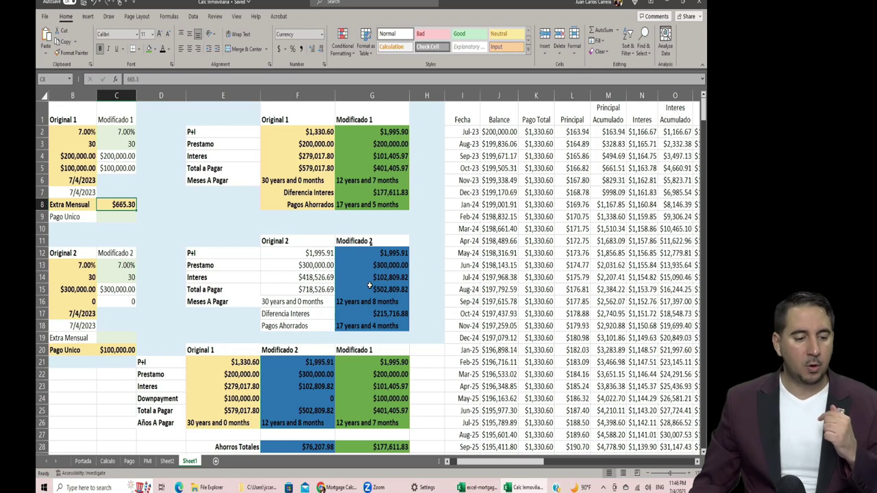
left_click(384, 253)
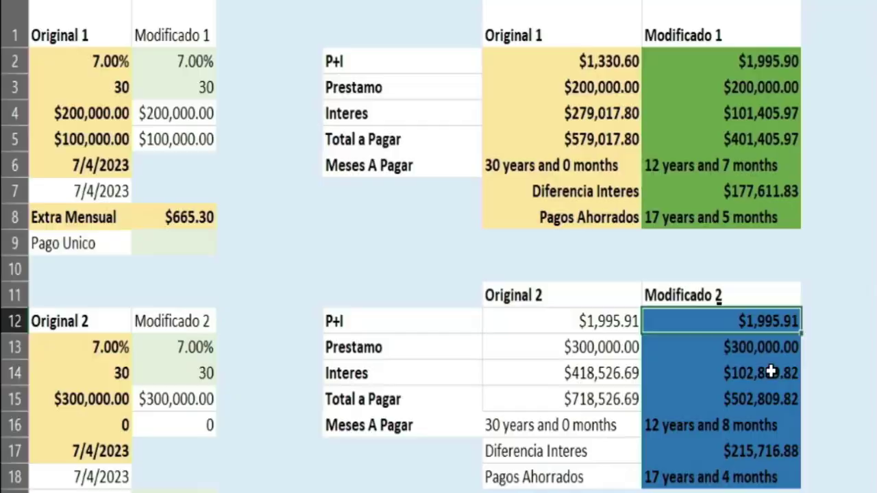
left_click(191, 217)
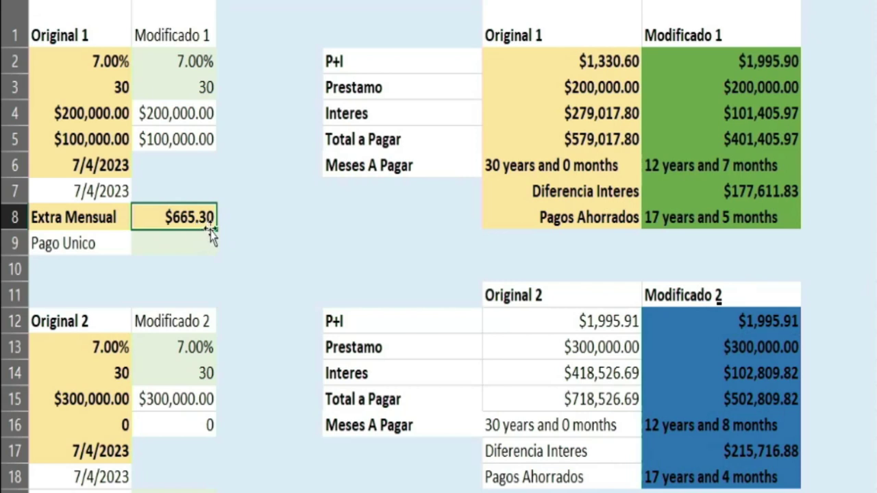
left_click(771, 327)
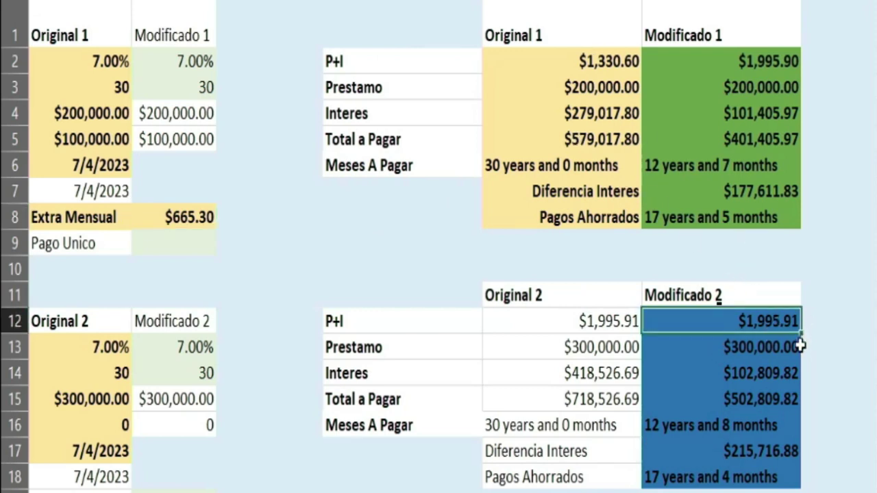
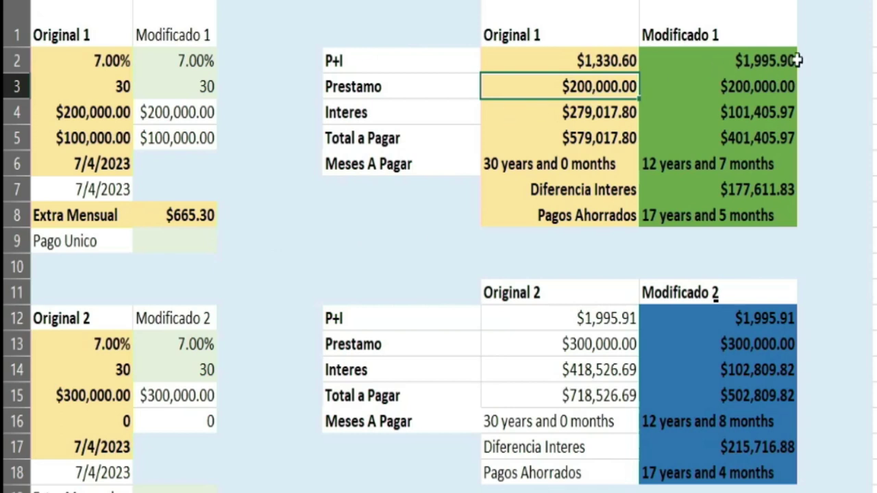
left_click(773, 62)
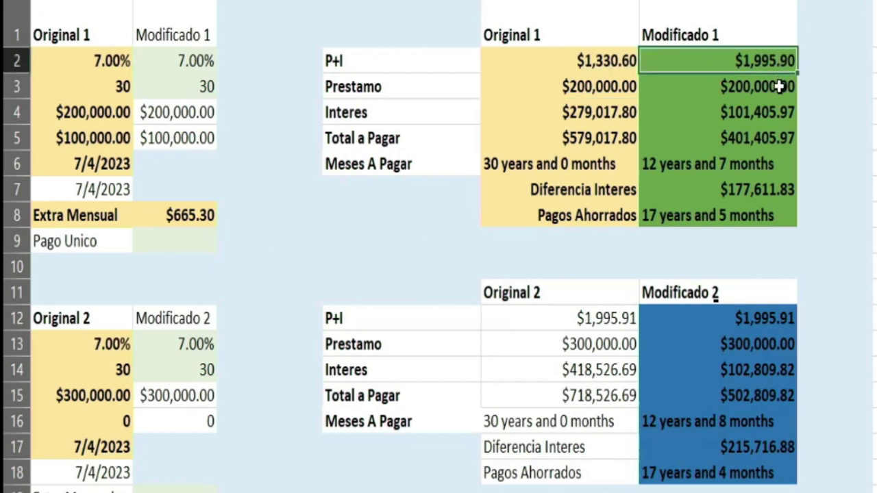
Compare the P+I payment and Interes of Modificado 2 with those of Modificado 1, checking Modificado 1's Prestamo as well
left_click(762, 318)
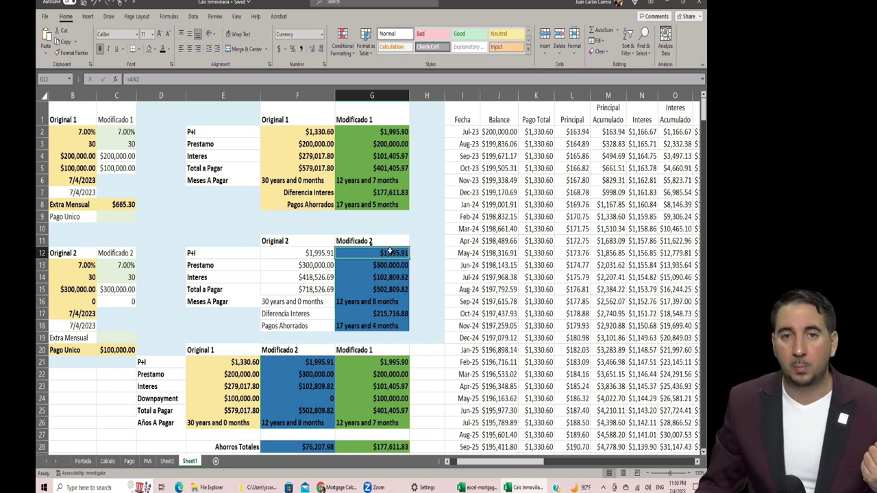
left_click(396, 146)
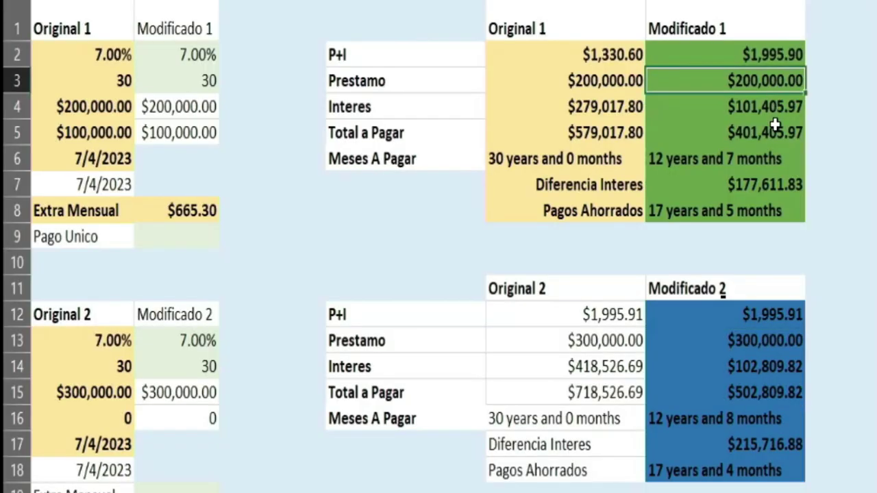
left_click(769, 117)
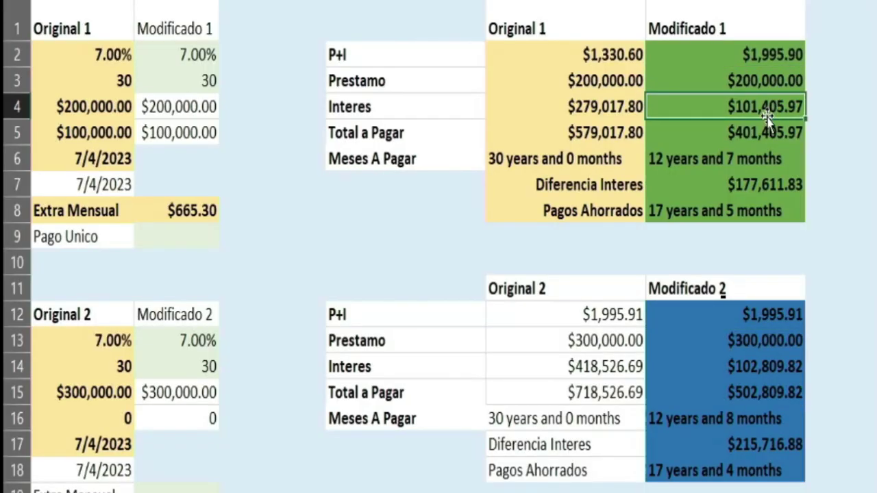
left_click(769, 374)
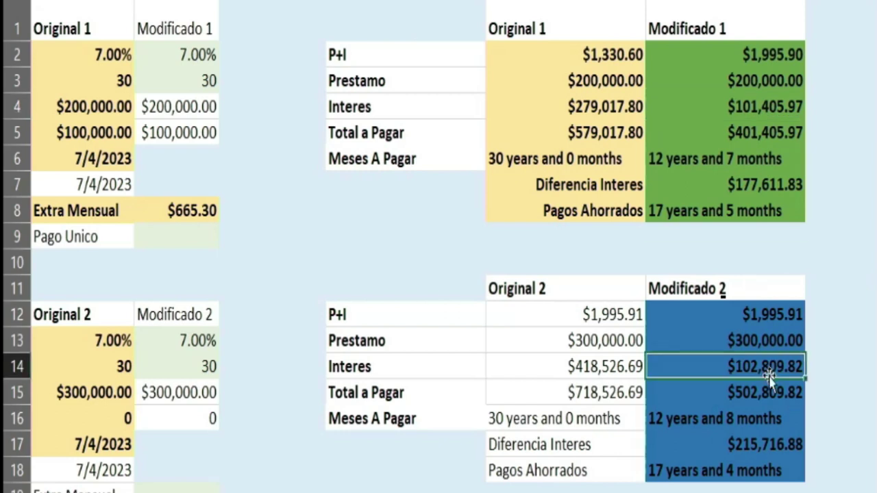
left_click(767, 101)
Compare the Prestamo of Modificado 1 and Modificado 2, taking Modificado 1's down payment in C5 into account
left_click(766, 88)
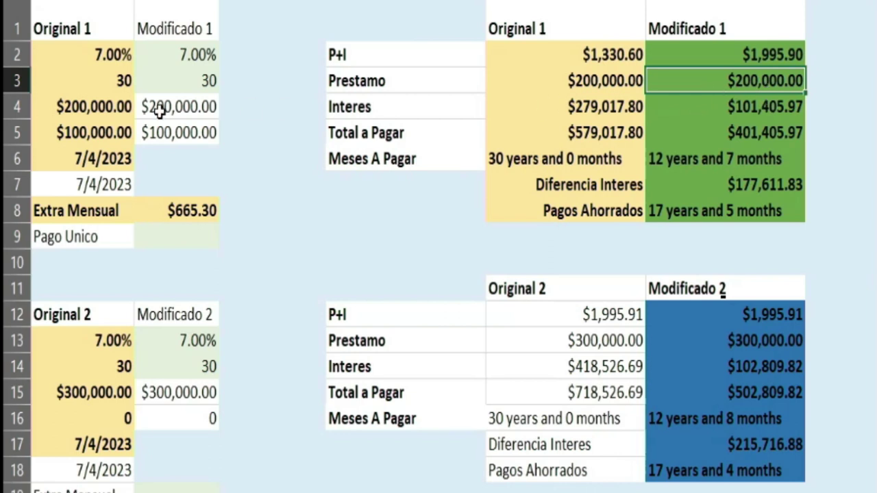
left_click(177, 134)
left_click(771, 347)
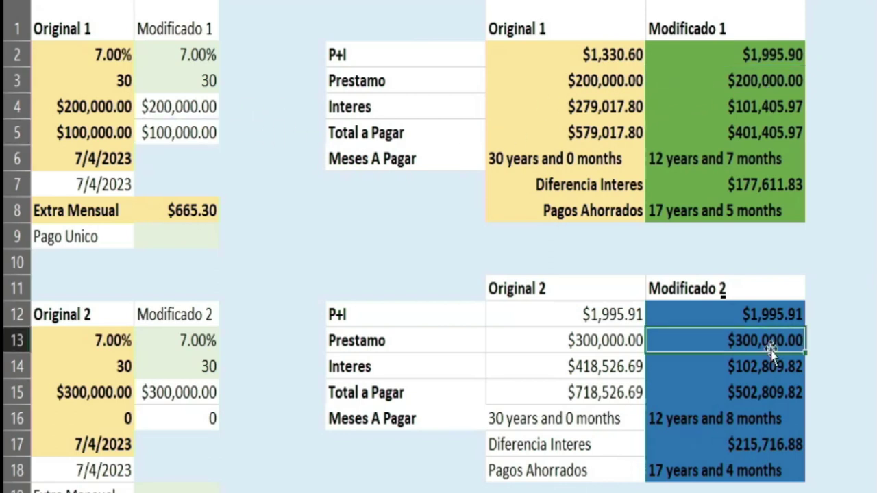
left_click(769, 82)
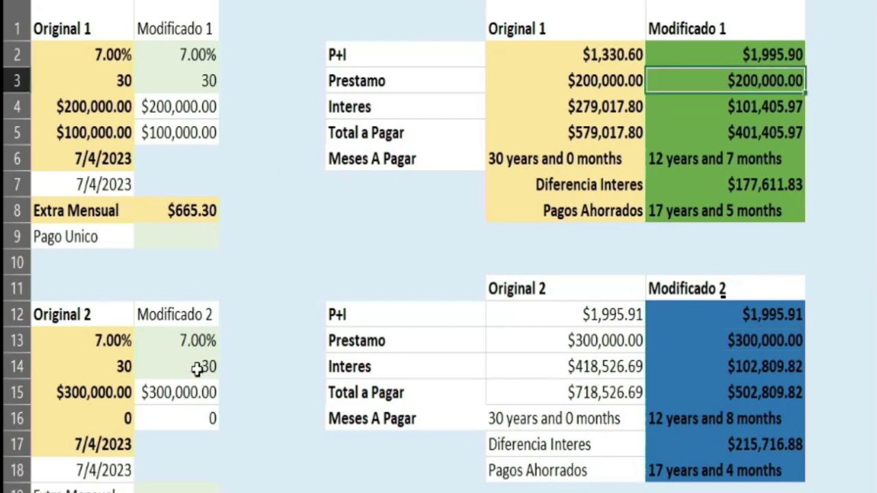
left_click(172, 136)
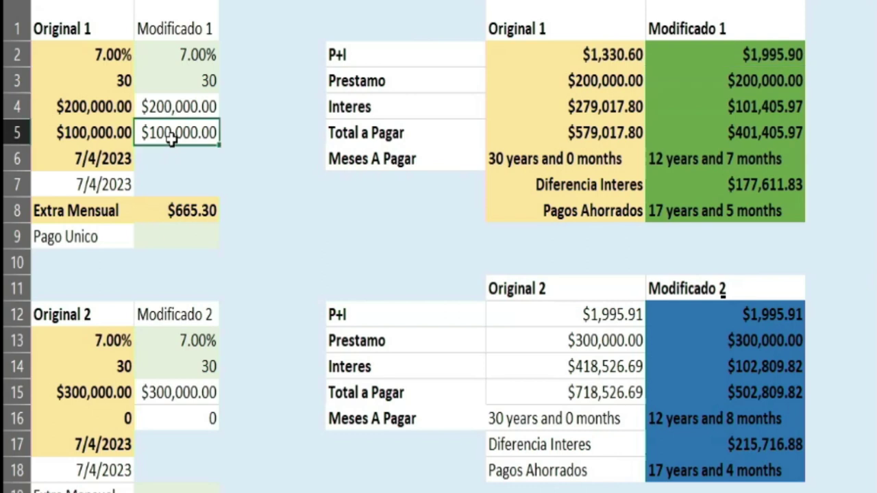
Check Modificado 1's Interes and compare its Total a Pagar with that of Modificado 2
left_click(763, 108)
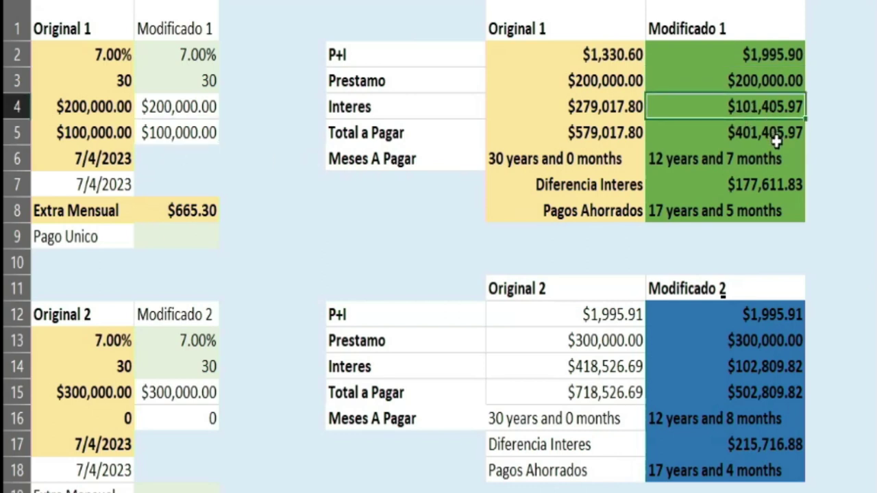
left_click(778, 149)
left_click(769, 138)
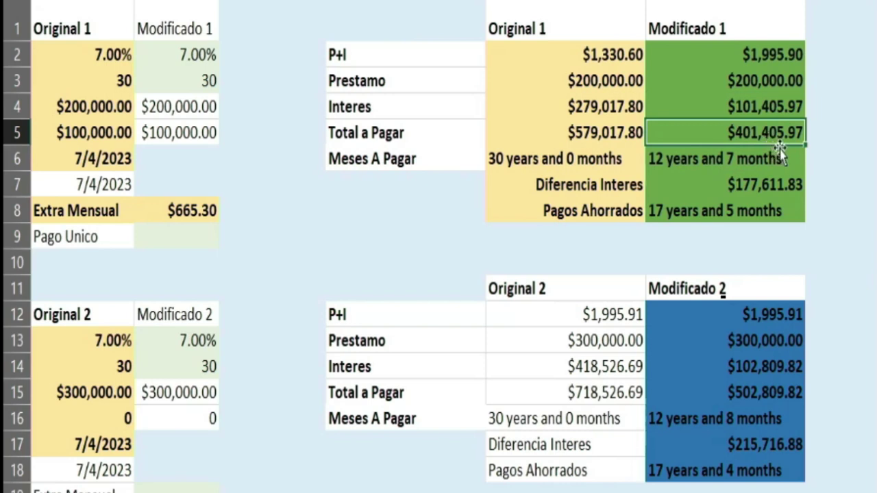
left_click(767, 398)
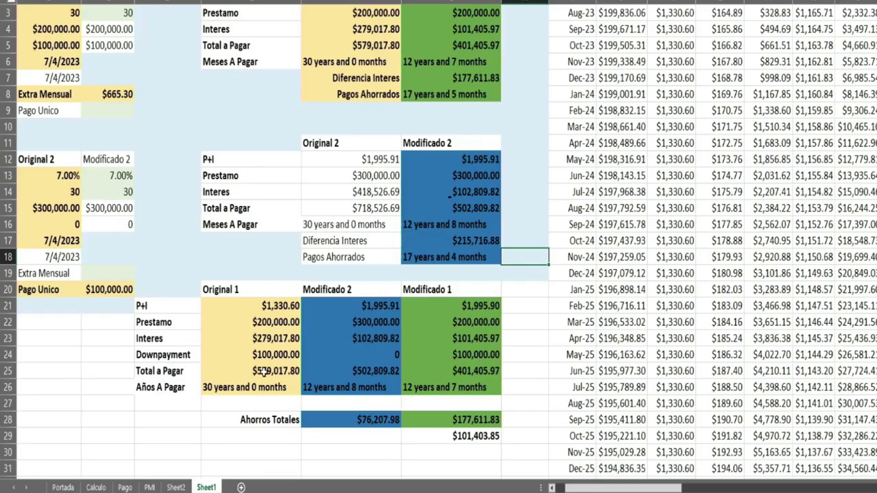
Review Original 1's Total a Pagar and Modificado 2's P+I through Downpayment figures in the summary table
left_click(264, 371)
scroll(299, 314, "up", 1)
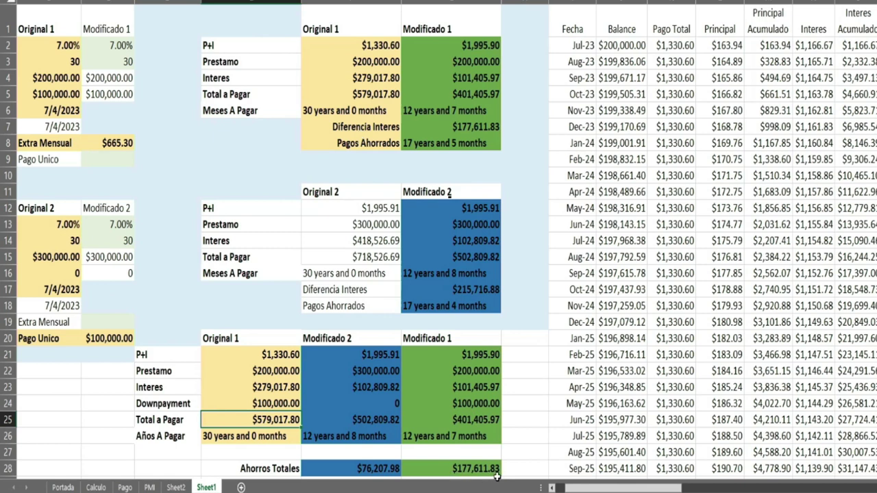
left_click_drag(361, 356, 380, 404)
Apply the green fill to the savings difference in G29, matching the Modificado 1 column
scroll(411, 404, "down", 2)
left_click(473, 391)
key("F4")
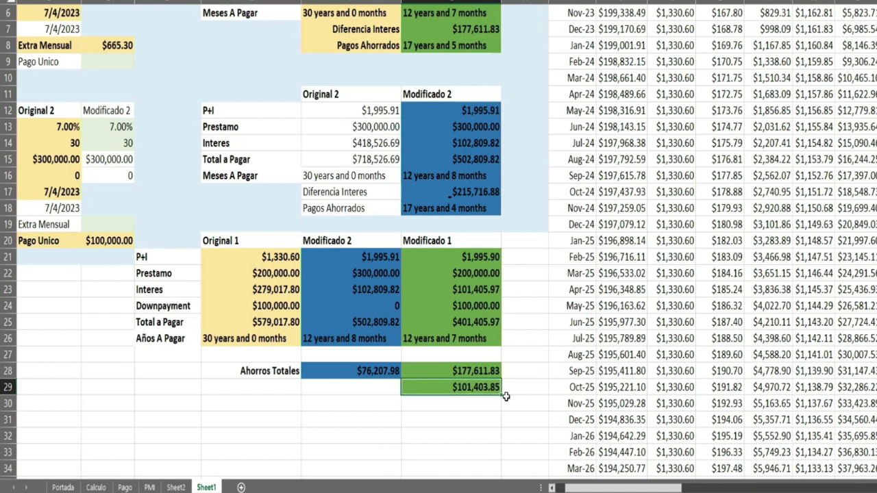
Compare Años A Pagar of Modificado 2 and Modificado 1, and check the savings difference below Ahorros Totales
scroll(507, 384, "up", 2)
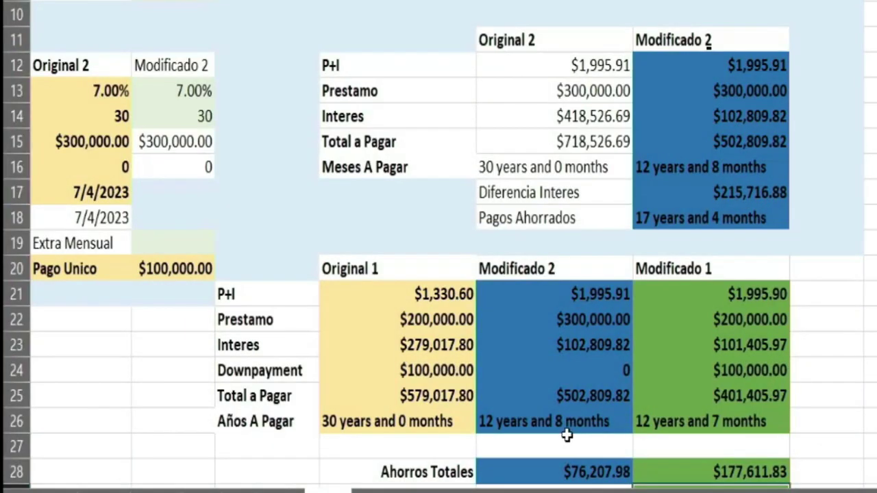
left_click(571, 425)
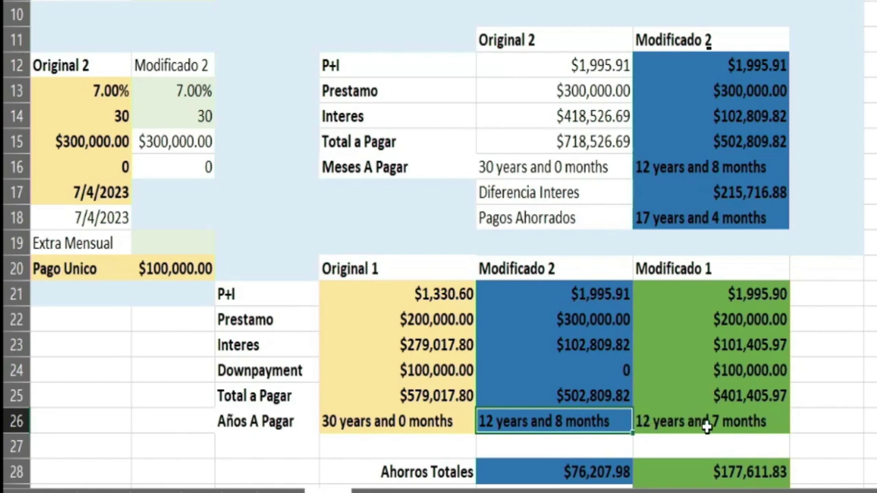
left_click(734, 427)
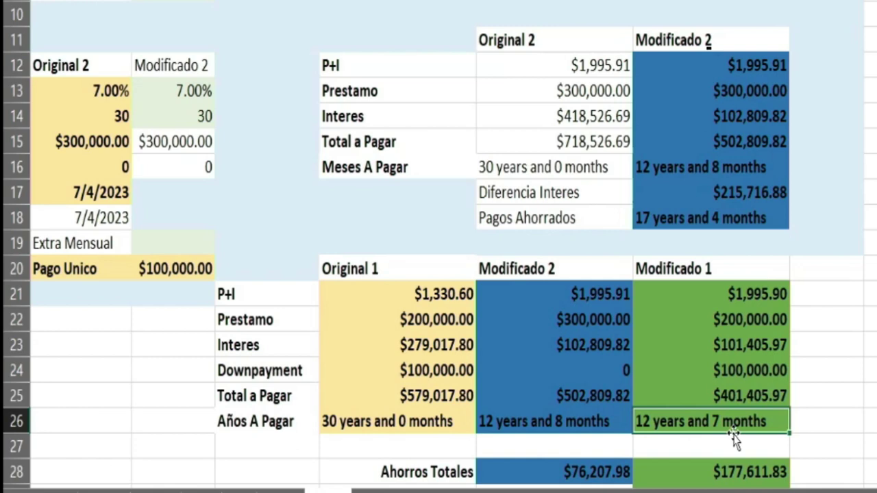
scroll(756, 442, "down", 1)
left_click(669, 419)
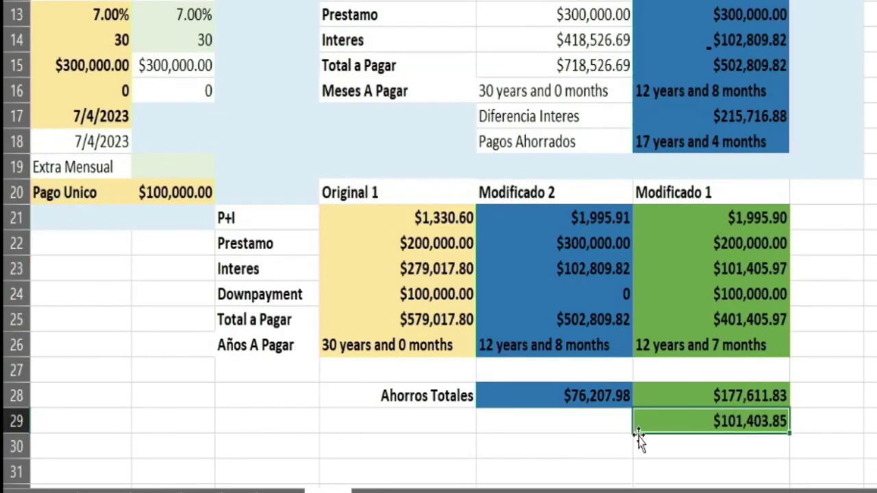
Switch to YouTube Studio and look through the channel's published comments that have not been responded to
scroll(797, 425, "up", 1)
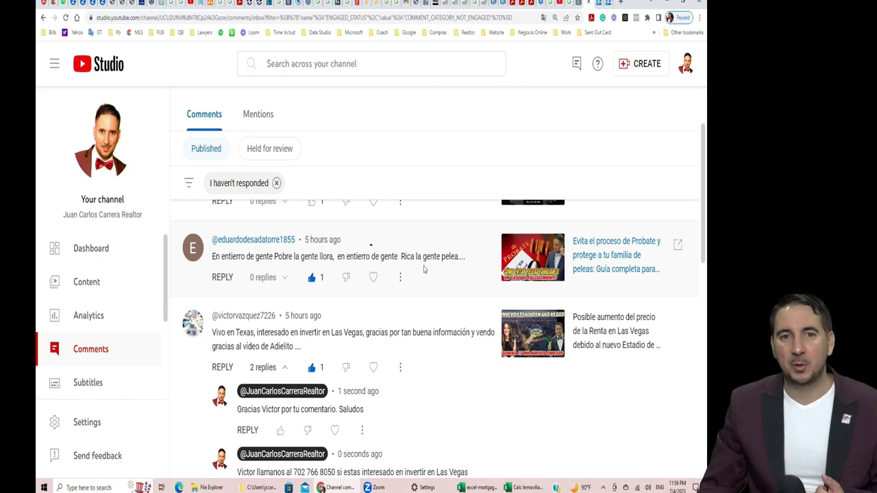
scroll(410, 281, "down", 1)
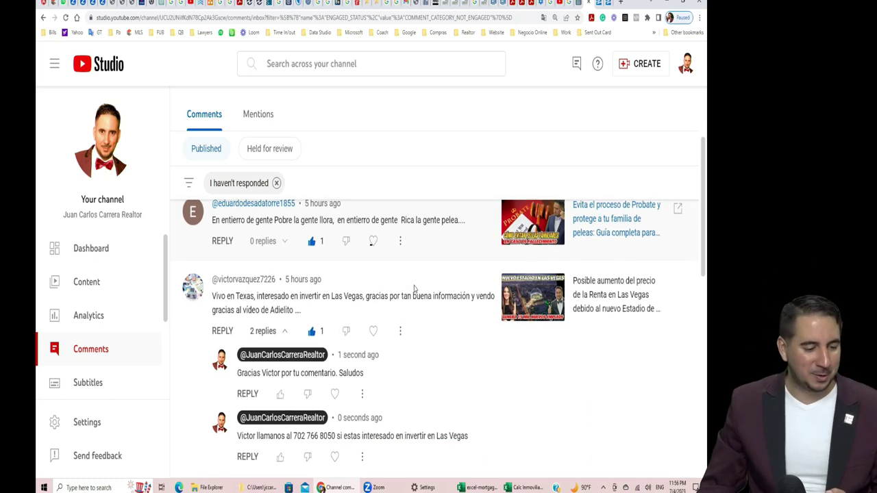